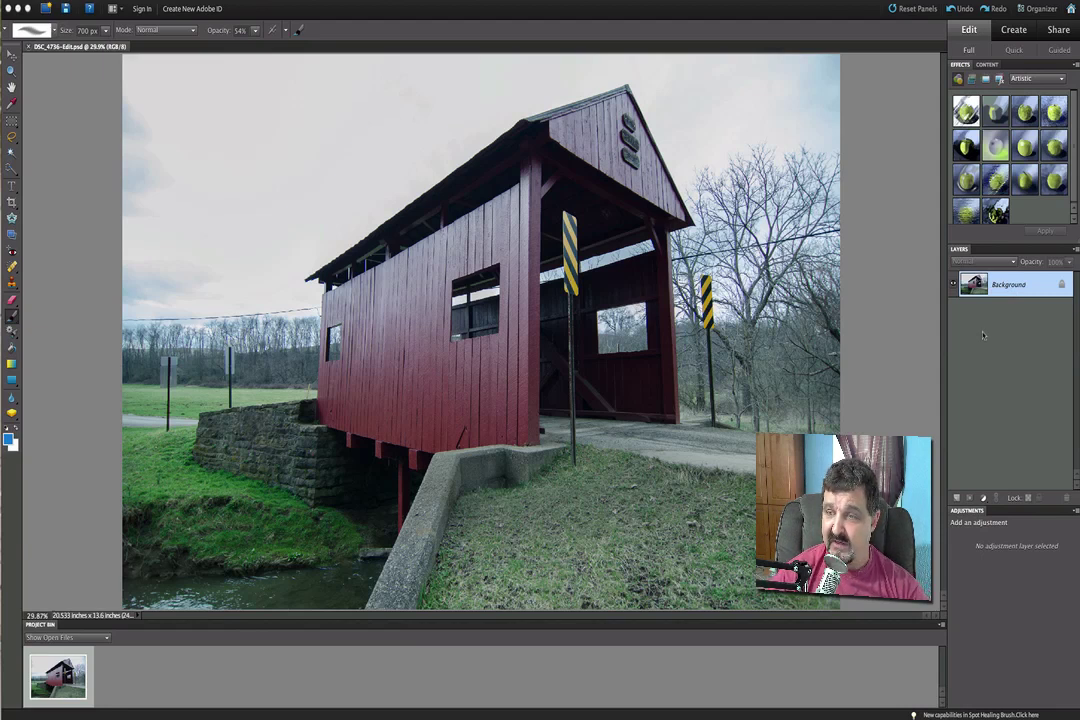
Duplicate the background onto a new layer and set the foreground colour to blue 137cd4
{"action": "key", "text": "ctrl+j"}
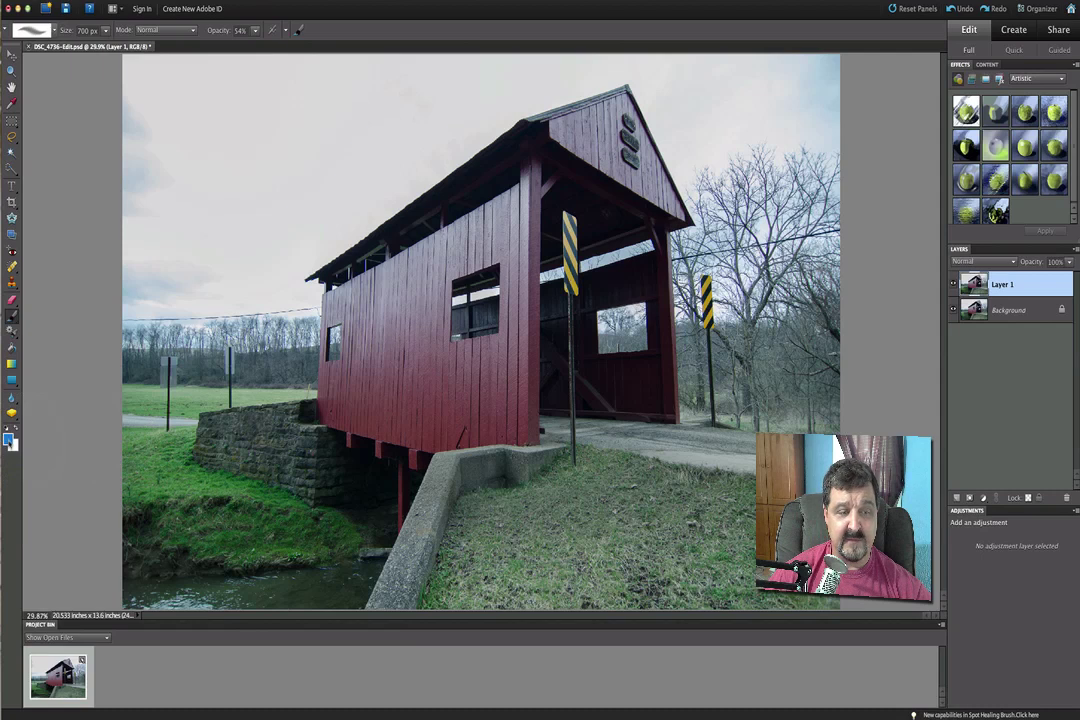
{"action": "left_click", "coordinate": [8, 438]}
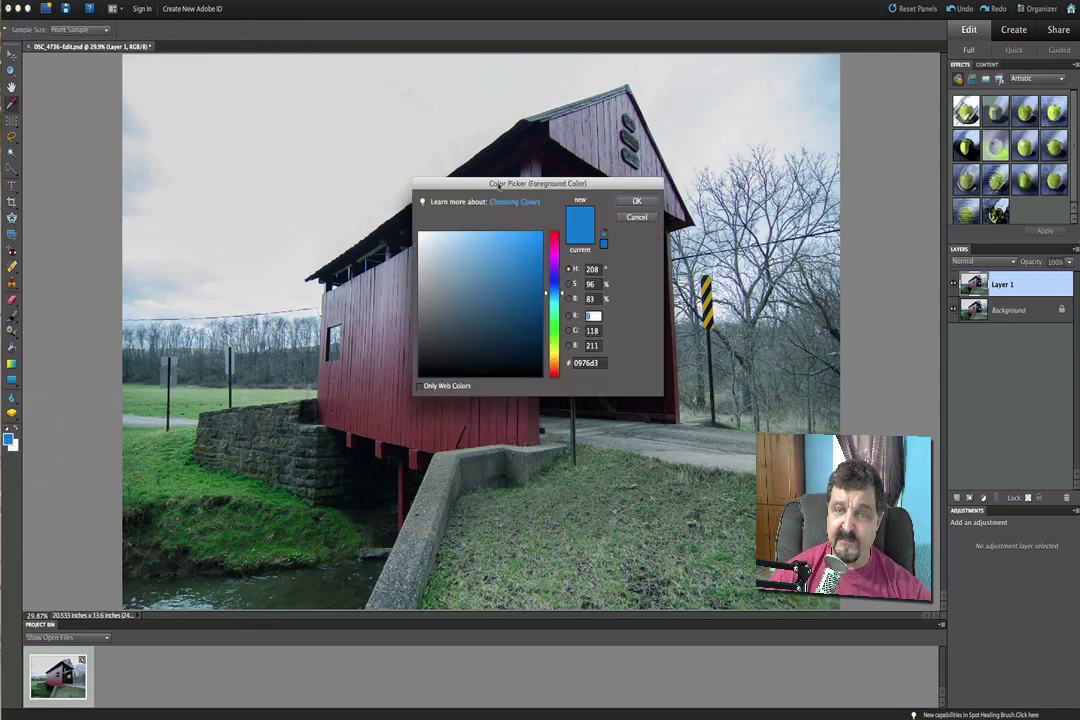
{"action": "left_click_drag", "start_coordinate": [470, 183], "coordinate": [466, 191]}
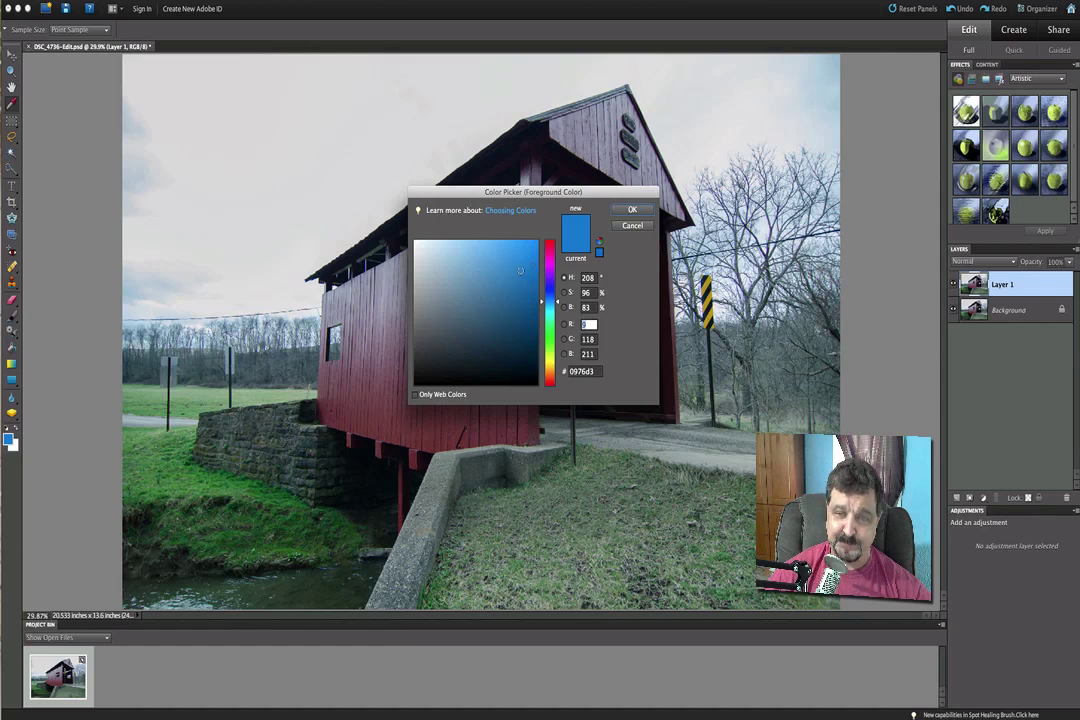
{"action": "left_click", "coordinate": [529, 281]}
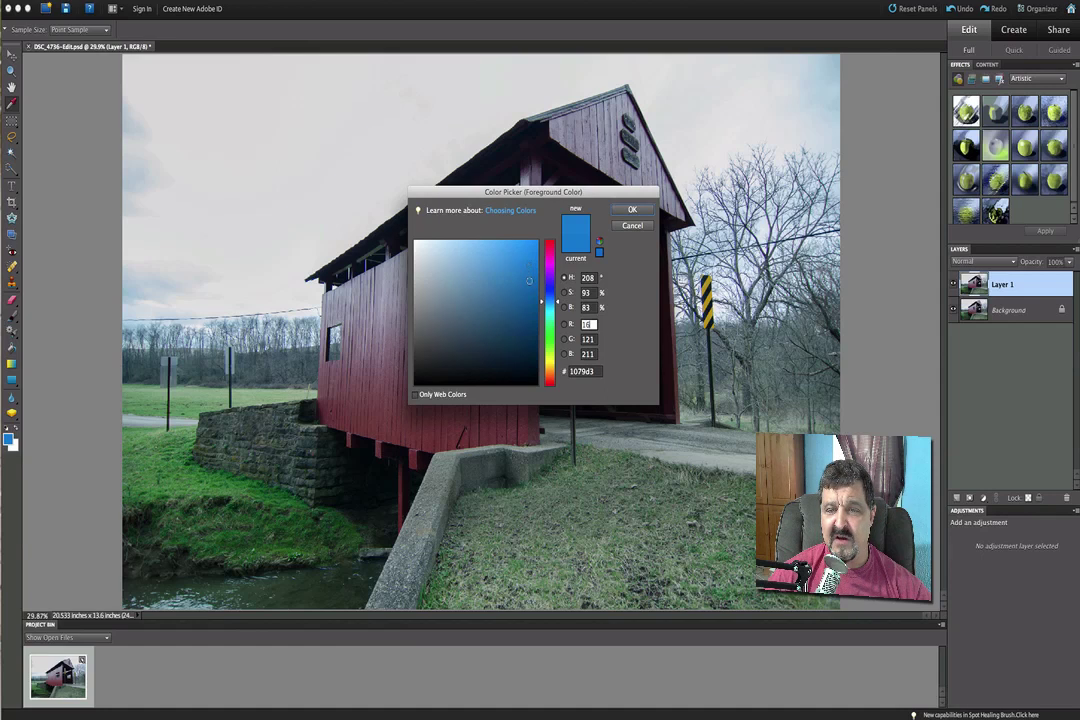
{"action": "left_click", "coordinate": [526, 264]}
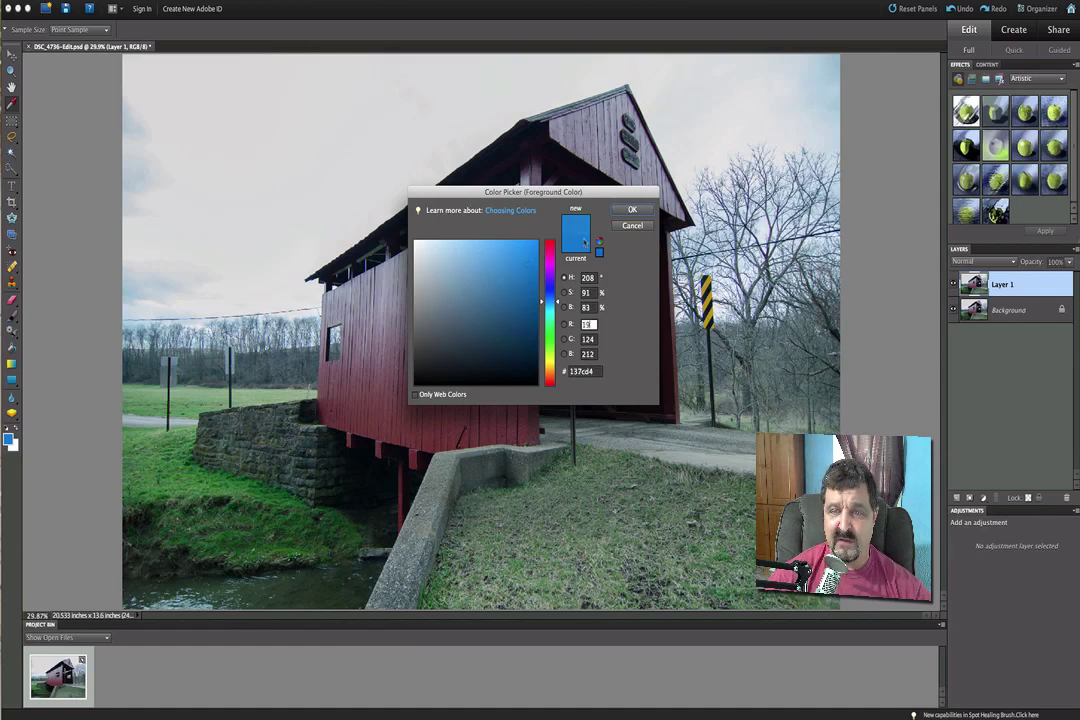
{"action": "left_click", "coordinate": [632, 211]}
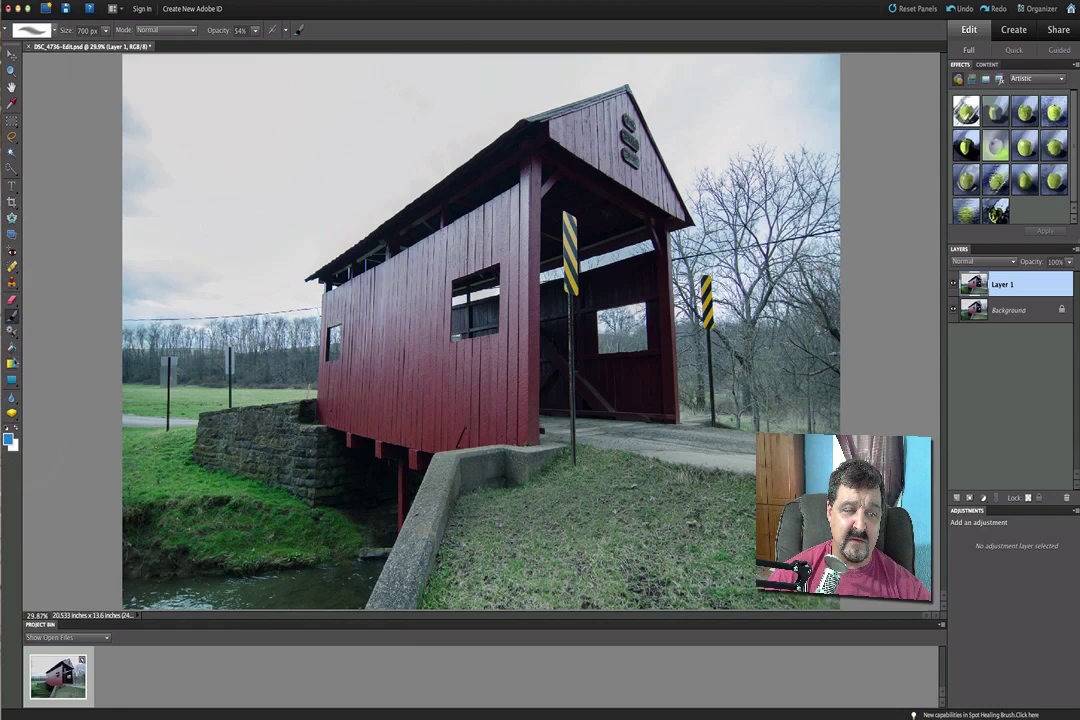
Select the Gradient tool and choose a preset from the options-bar gradient picker
{"action": "left_click", "coordinate": [11, 310]}
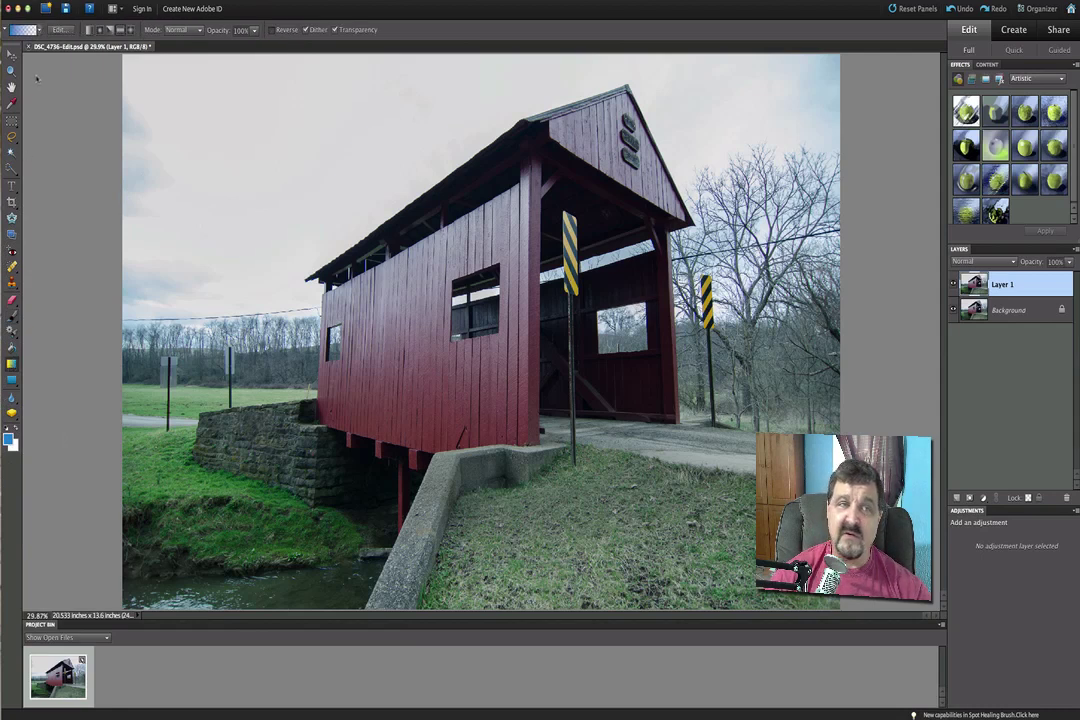
{"action": "left_click", "coordinate": [40, 31]}
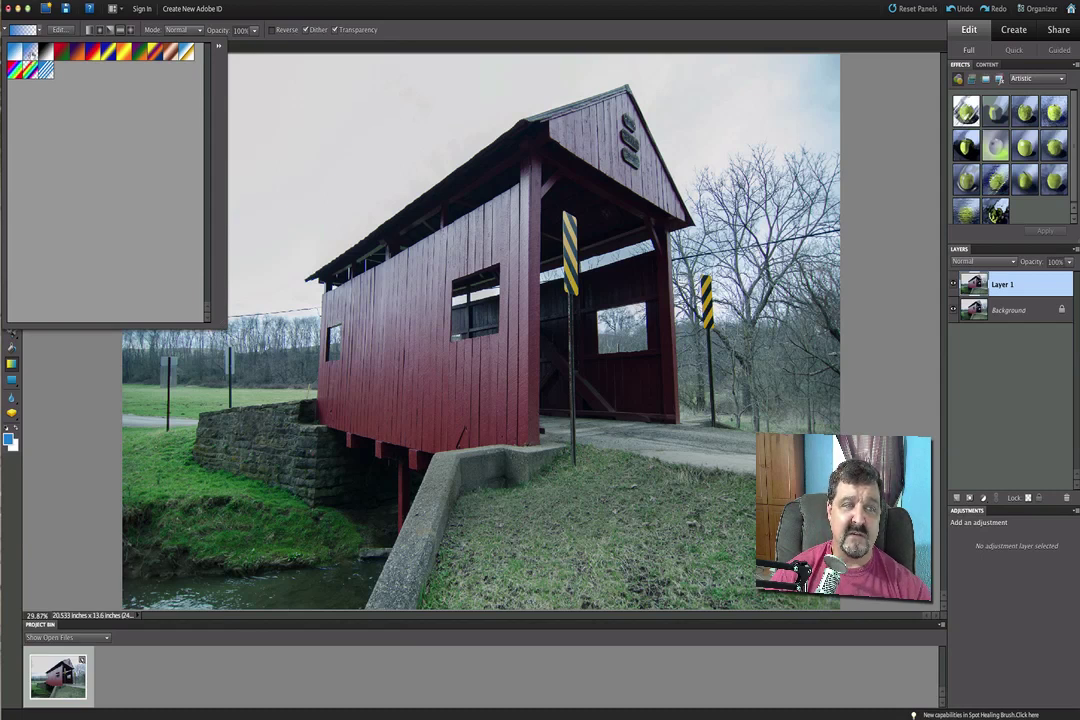
{"action": "double_click", "coordinate": [26, 44]}
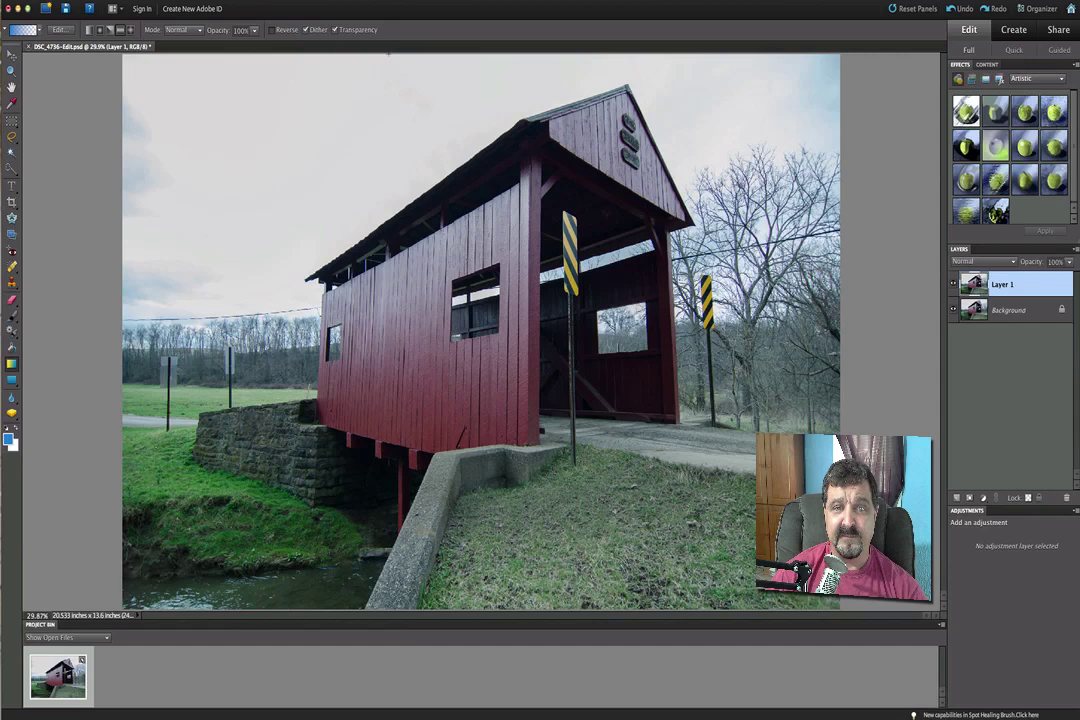
Draw a blue gradient on Layer 1 from the top of the sky down toward the bridge
{"action": "left_click_drag", "start_coordinate": [389, 57], "coordinate": [388, 375]}
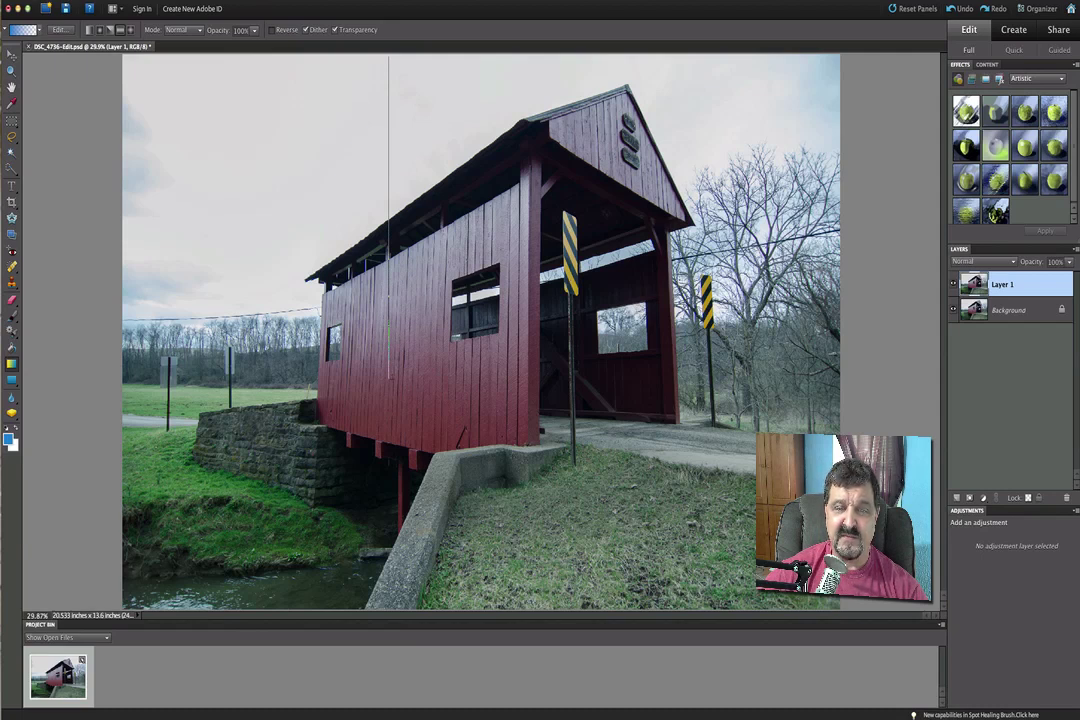
{"action": "left_click_drag", "start_coordinate": [390, 380], "coordinate": [392, 381]}
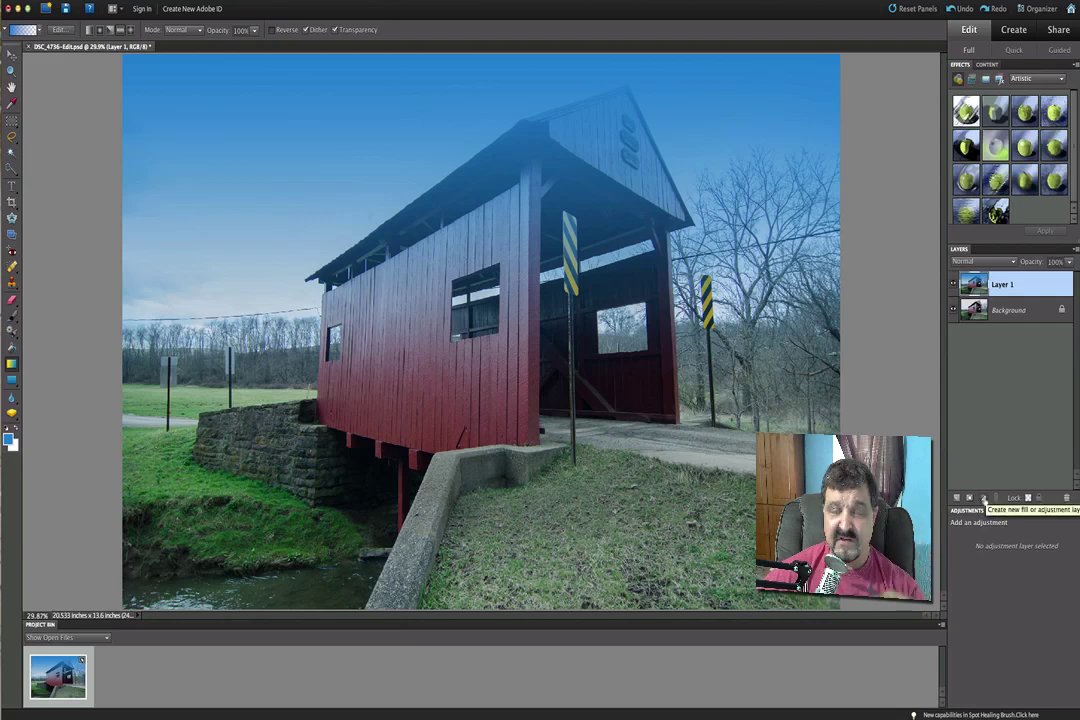
Add a Levels adjustment layer, delete its layer mask, then choose Delete Layer for Levels 1
{"action": "left_click", "coordinate": [984, 499]}
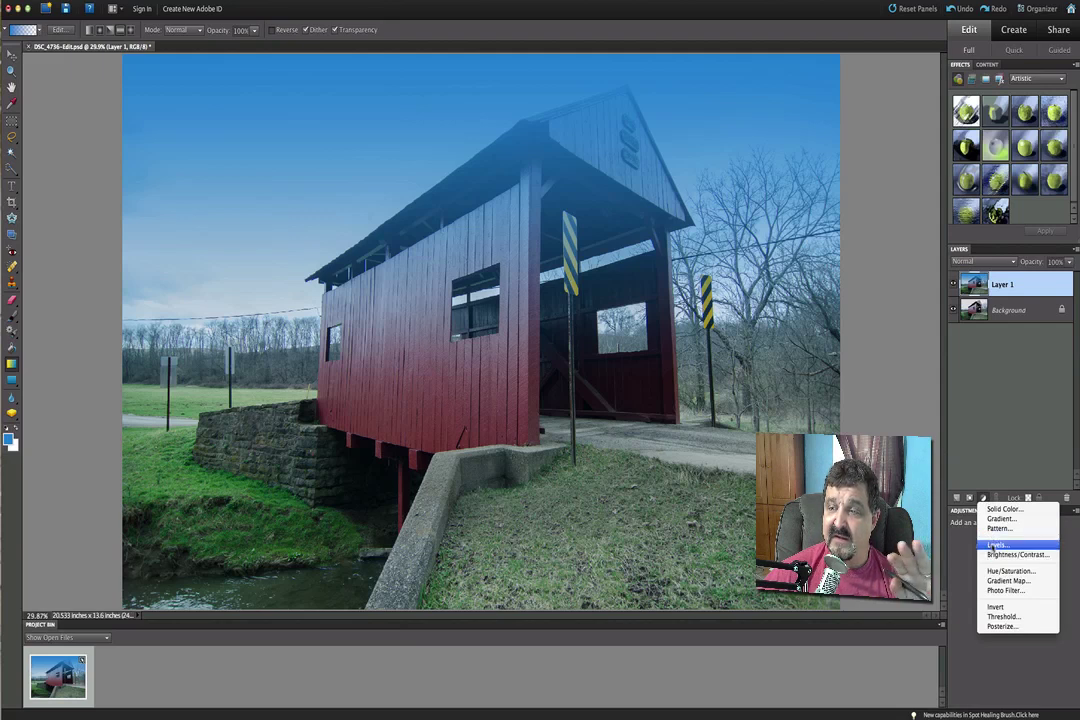
{"action": "left_click", "coordinate": [994, 545]}
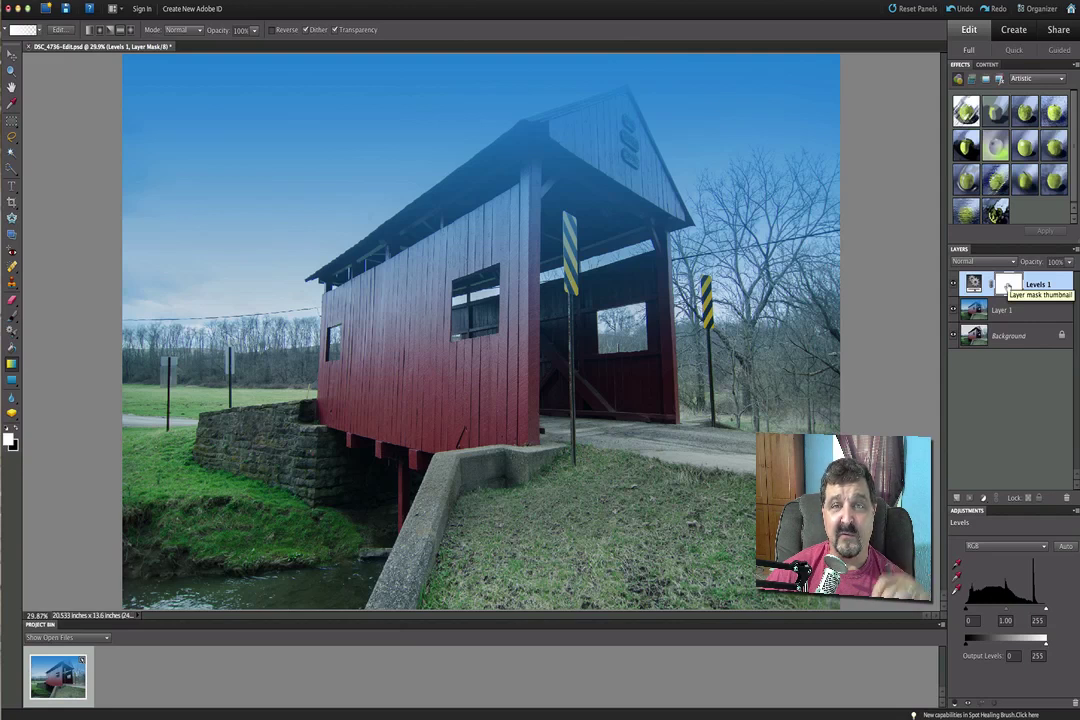
{"action": "right_click", "coordinate": [1008, 287]}
{"action": "left_click", "coordinate": [1018, 298]}
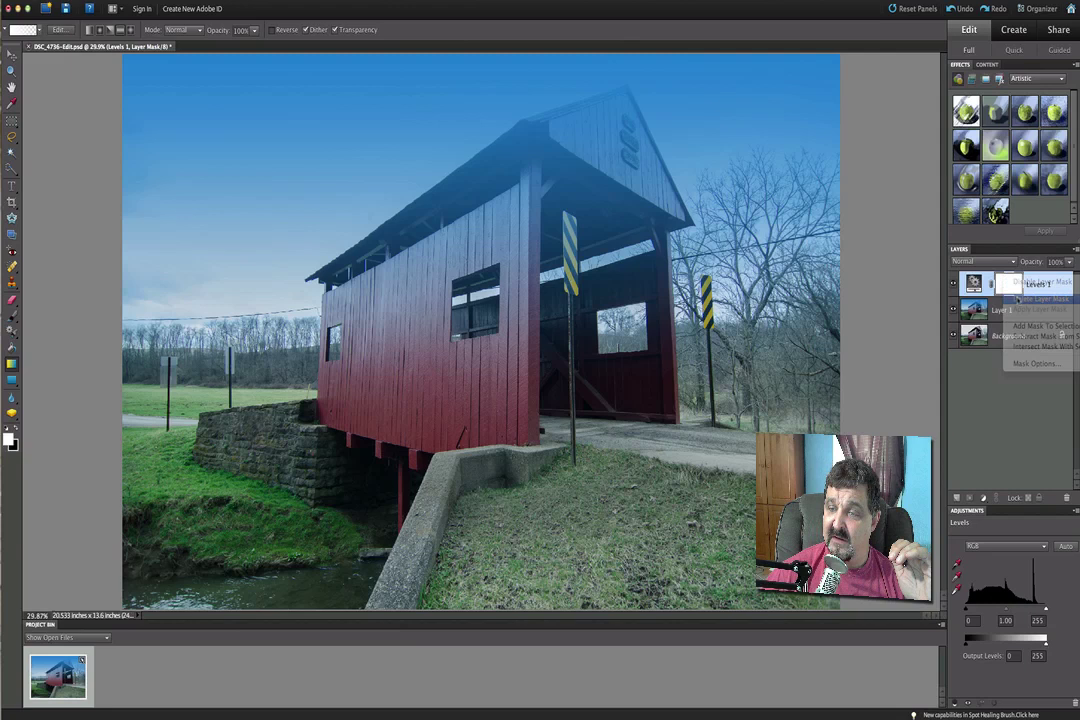
{"action": "right_click", "coordinate": [1012, 285]}
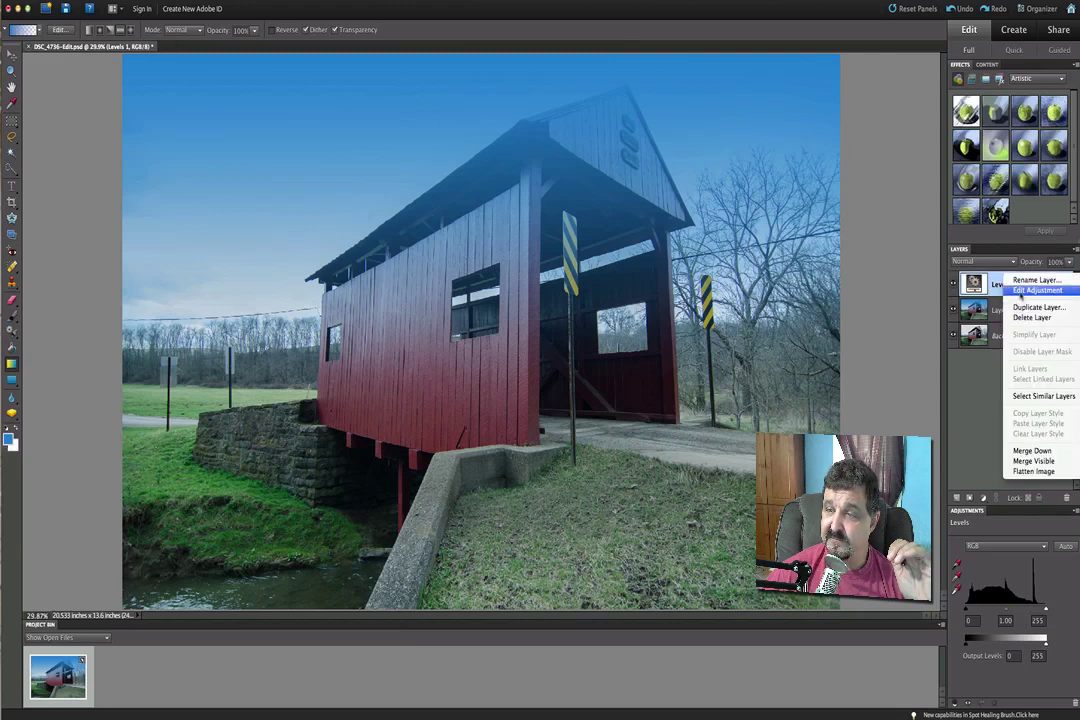
{"action": "left_click", "coordinate": [1016, 317]}
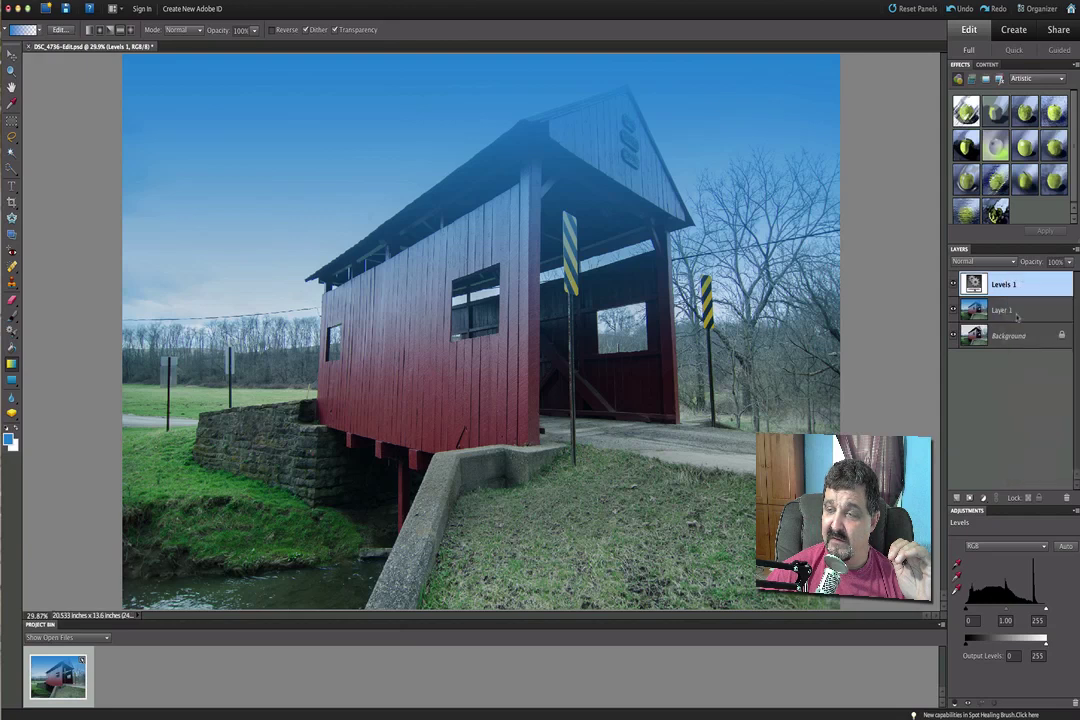
Confirm deleting Levels 1, add a mask to Layer 1, make black the foreground, and pick the Brush
{"action": "left_click", "coordinate": [564, 198]}
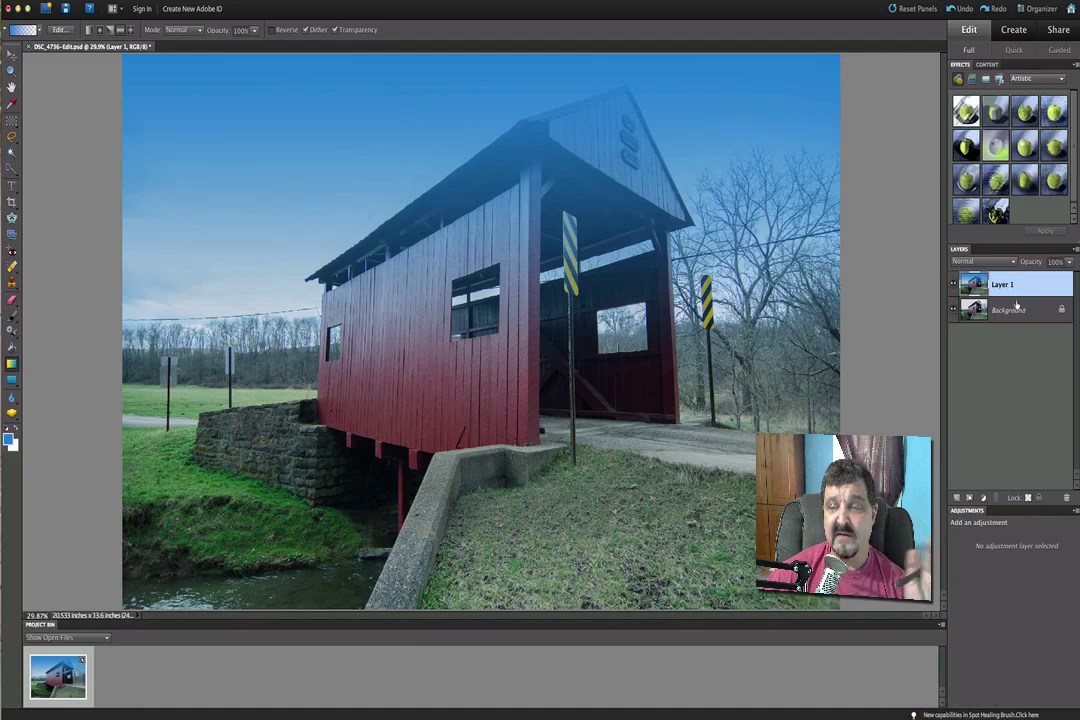
{"action": "left_click", "coordinate": [970, 499]}
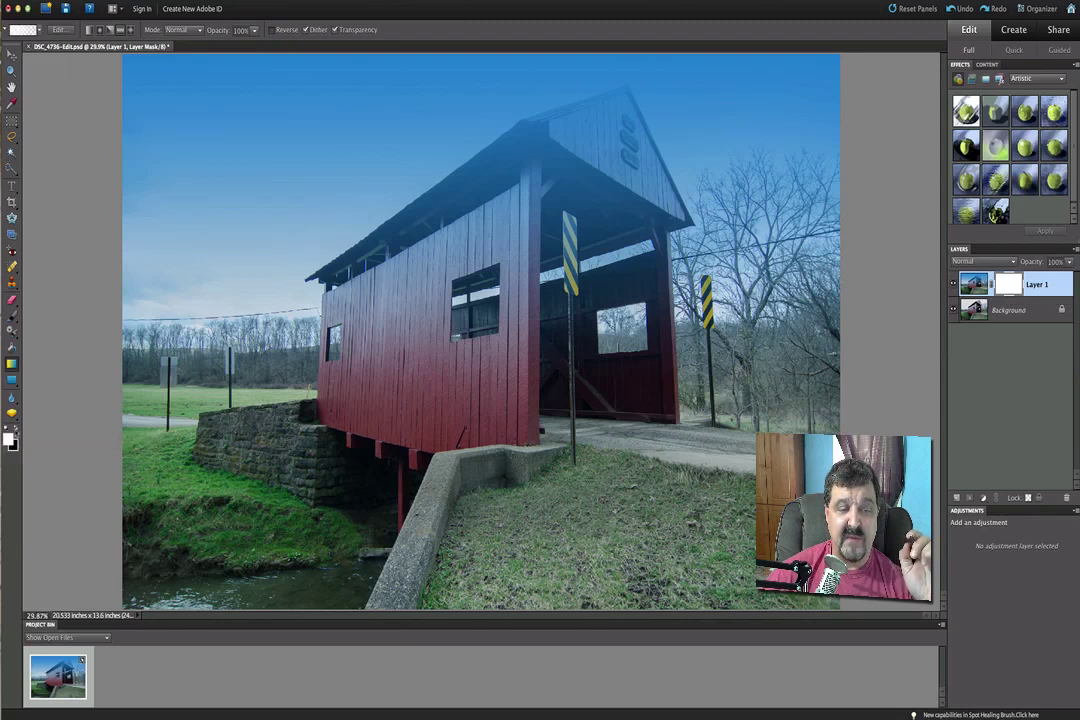
{"action": "left_click", "coordinate": [16, 433]}
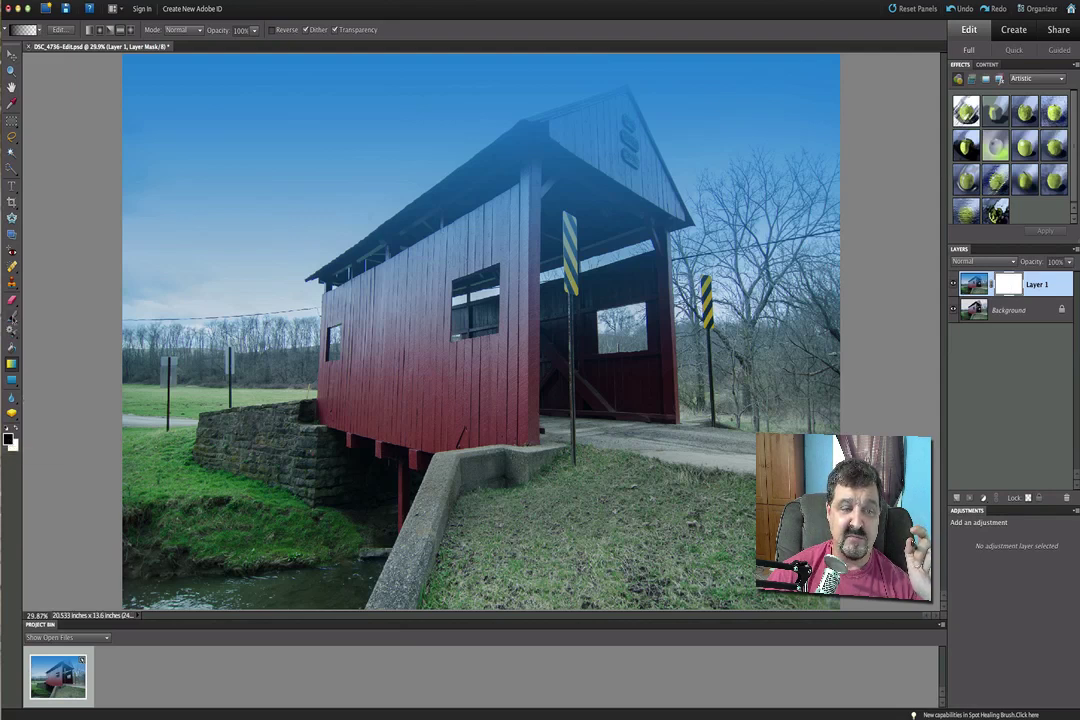
{"action": "left_click", "coordinate": [13, 270]}
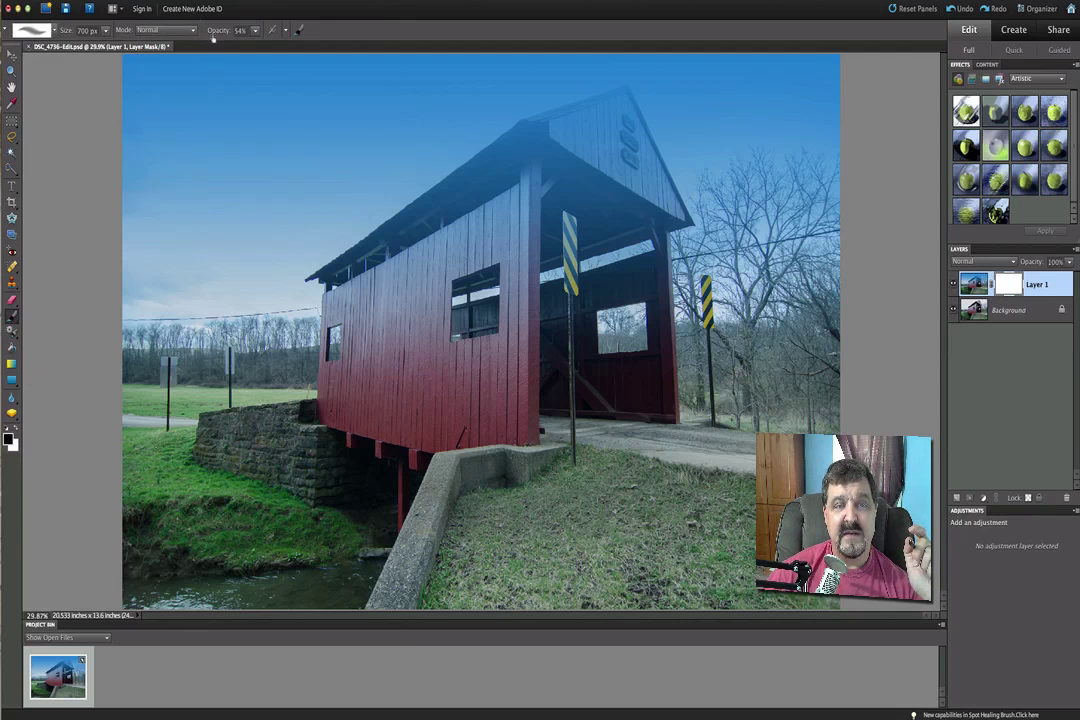
Paint black on the mask at 100% opacity with a 400 px brush over the bridge's front
{"action": "mouse_move", "coordinate": [213, 37]}
{"action": "left_mouse_down"}
{"action": "mouse_move", "coordinate": [186, 32]}
{"action": "mouse_move", "coordinate": [205, 30]}
{"action": "left_mouse_up"}
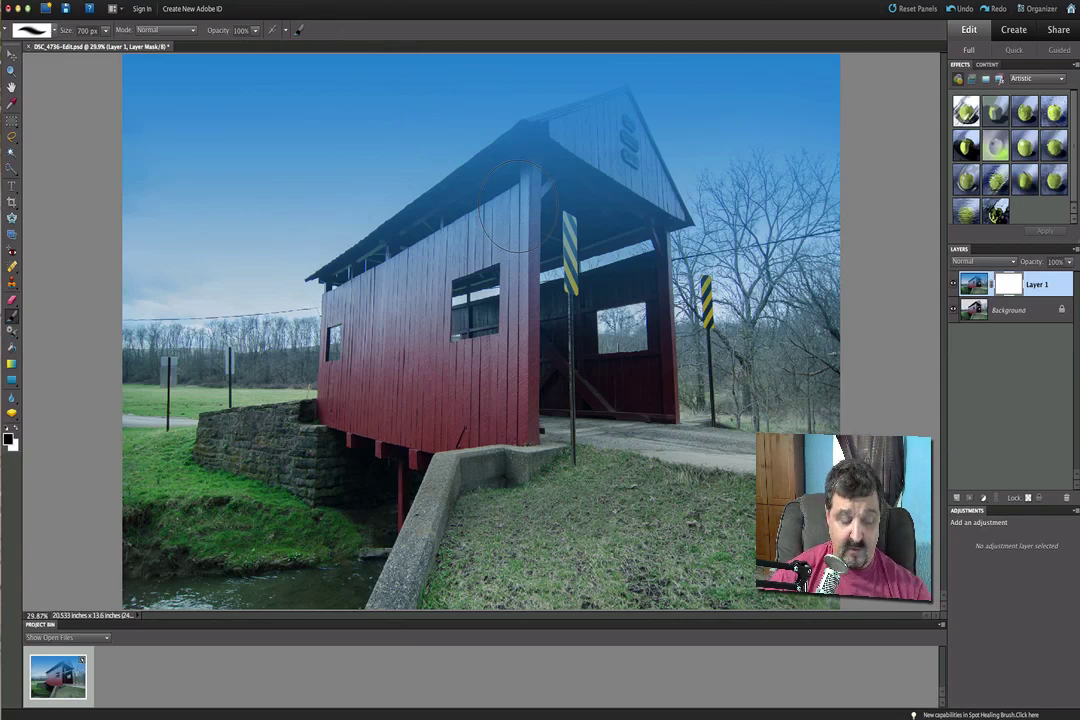
{"action": "key", "text": "bracketleft"}
{"action": "key", "text": "bracketleft"}
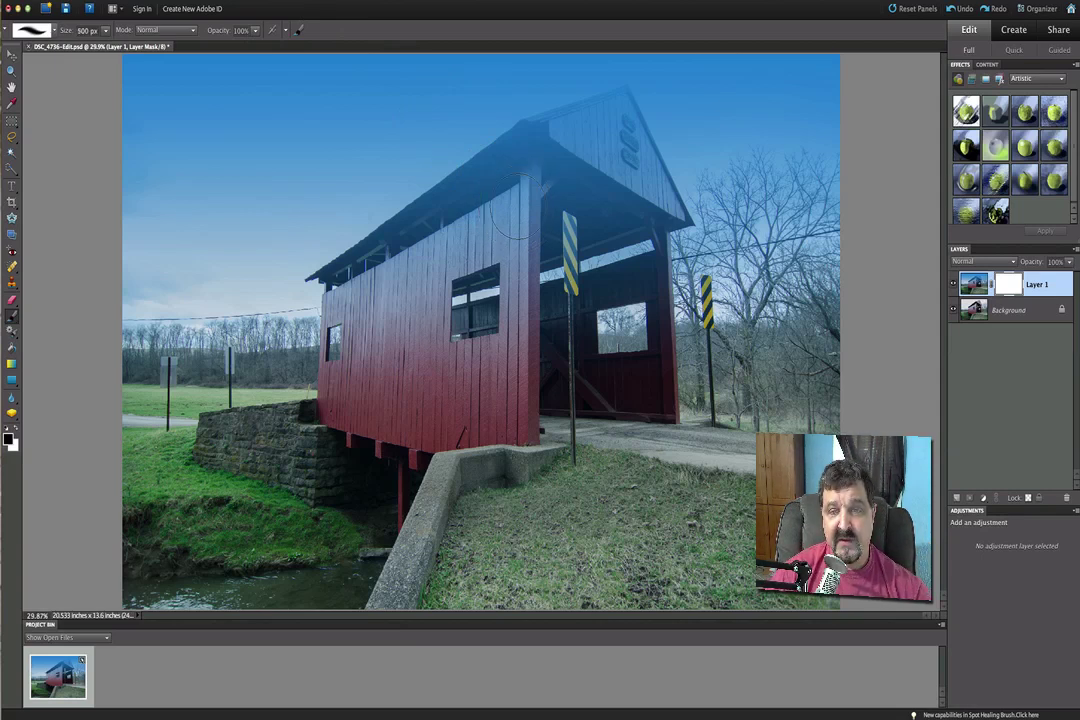
{"action": "key", "text": "bracketleft"}
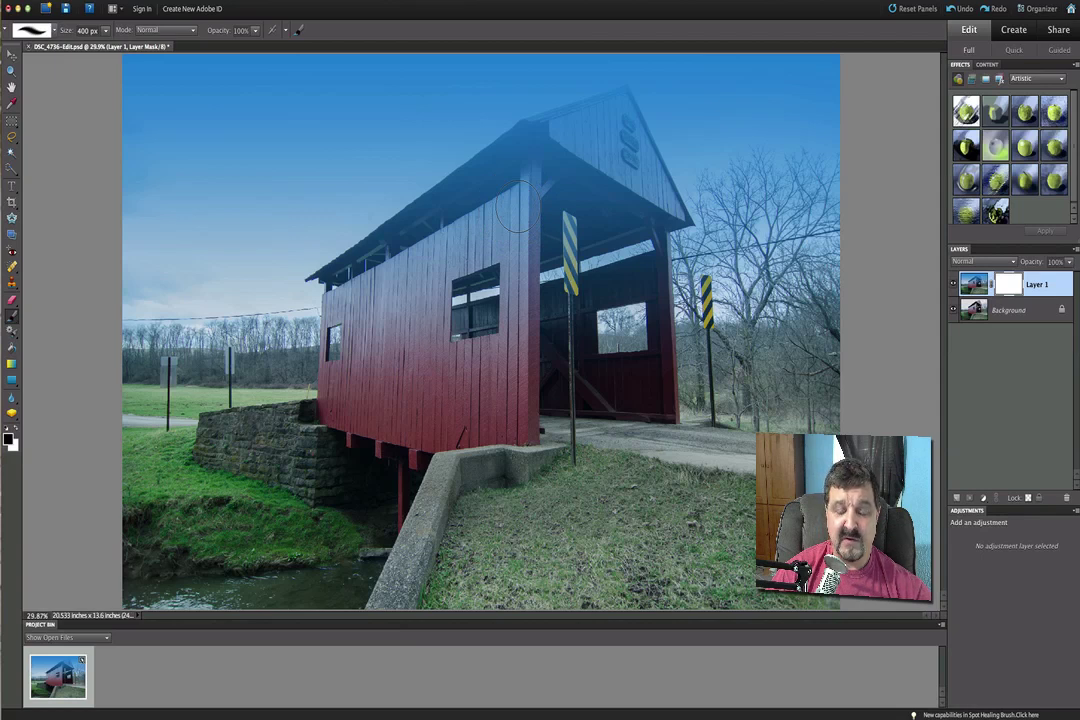
{"action": "mouse_move", "coordinate": [517, 208]}
{"action": "left_mouse_down"}
{"action": "mouse_move", "coordinate": [500, 170]}
{"action": "mouse_move", "coordinate": [512, 228]}
{"action": "mouse_move", "coordinate": [506, 214]}
{"action": "mouse_move", "coordinate": [510, 226]}
{"action": "mouse_move", "coordinate": [540, 180]}
{"action": "mouse_move", "coordinate": [584, 205]}
{"action": "mouse_move", "coordinate": [520, 182]}
{"action": "mouse_move", "coordinate": [535, 170]}
{"action": "mouse_move", "coordinate": [636, 282]}
{"action": "mouse_move", "coordinate": [505, 232]}
{"action": "mouse_move", "coordinate": [475, 262]}
{"action": "mouse_move", "coordinate": [556, 370]}
{"action": "mouse_move", "coordinate": [531, 322]}
{"action": "mouse_move", "coordinate": [550, 205]}
{"action": "mouse_move", "coordinate": [648, 218]}
{"action": "mouse_move", "coordinate": [545, 165]}
{"action": "mouse_move", "coordinate": [530, 100]}
{"action": "mouse_move", "coordinate": [615, 123]}
{"action": "mouse_move", "coordinate": [518, 95]}
{"action": "mouse_move", "coordinate": [510, 125]}
{"action": "mouse_move", "coordinate": [488, 120]}
{"action": "mouse_move", "coordinate": [470, 135]}
{"action": "left_mouse_up"}
With a 100 px brush, paint the mask along the roof's upper edge and underside
{"action": "key", "text": "bracketleft"}
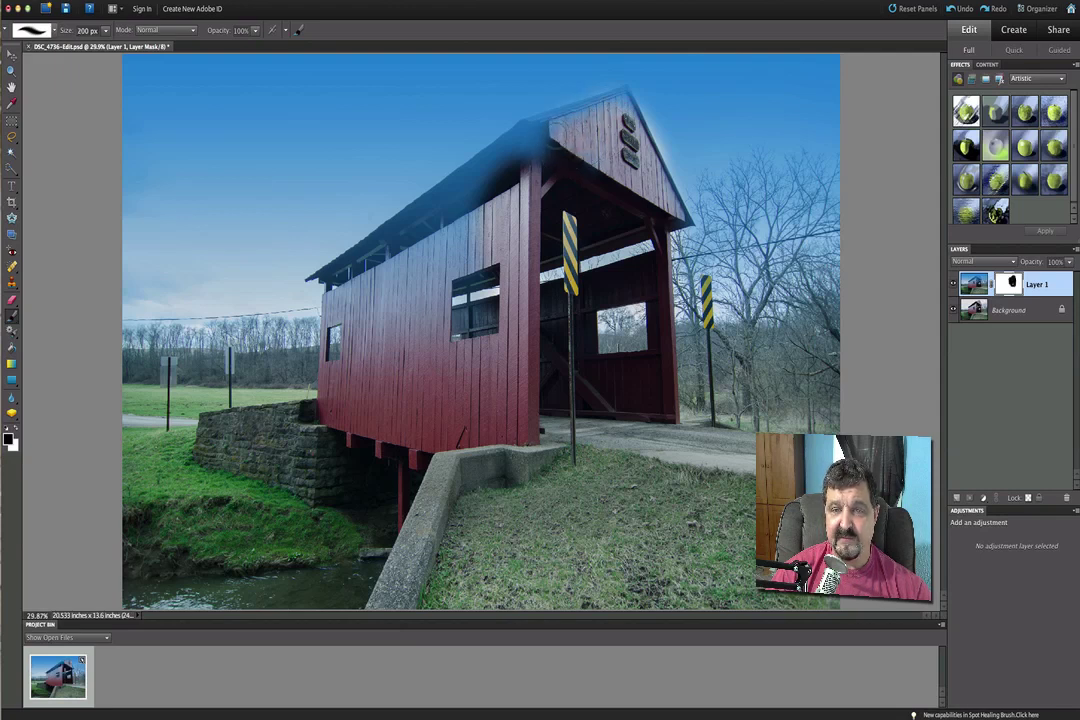
{"action": "key", "text": "bracketleft"}
{"action": "key", "text": "bracketleft"}
{"action": "key", "text": "bracketleft"}
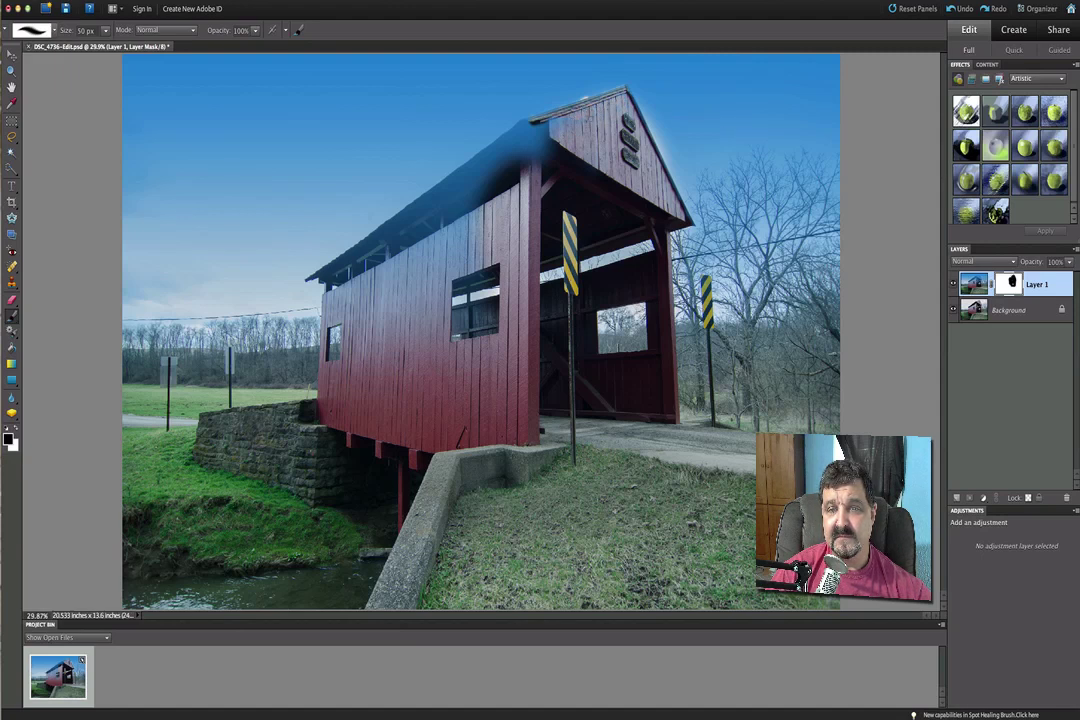
{"action": "key", "text": "bracketright"}
{"action": "key", "text": "bracketright"}
{"action": "key", "text": "bracketright"}
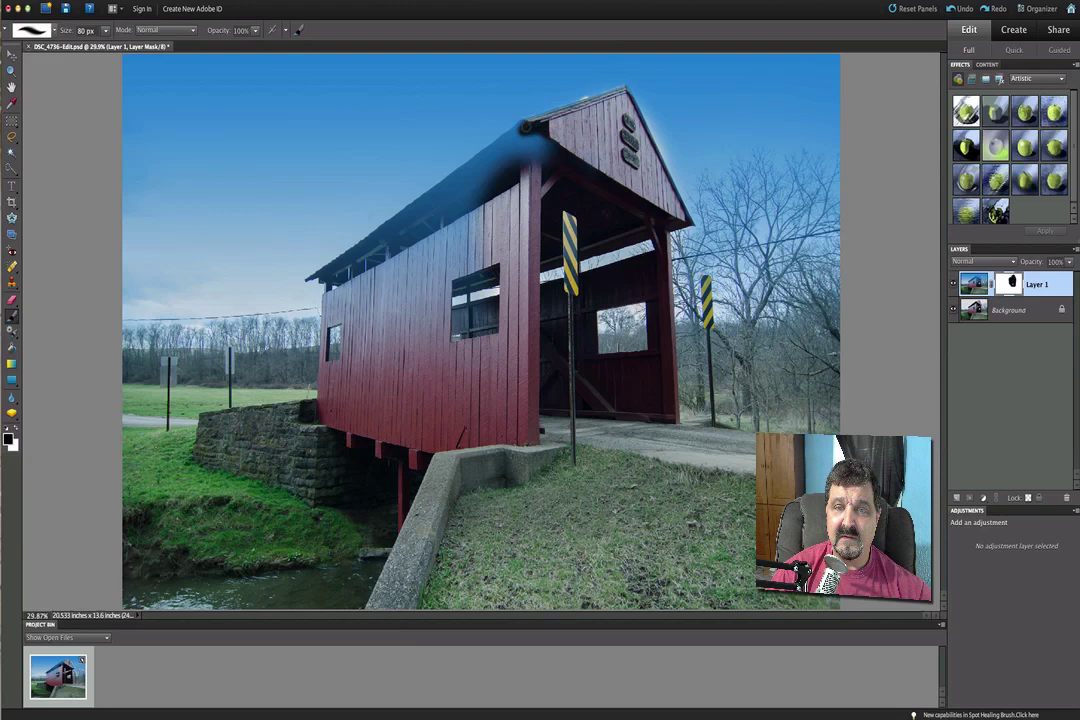
{"action": "key", "text": "bracketright"}
{"action": "key", "text": "bracketright"}
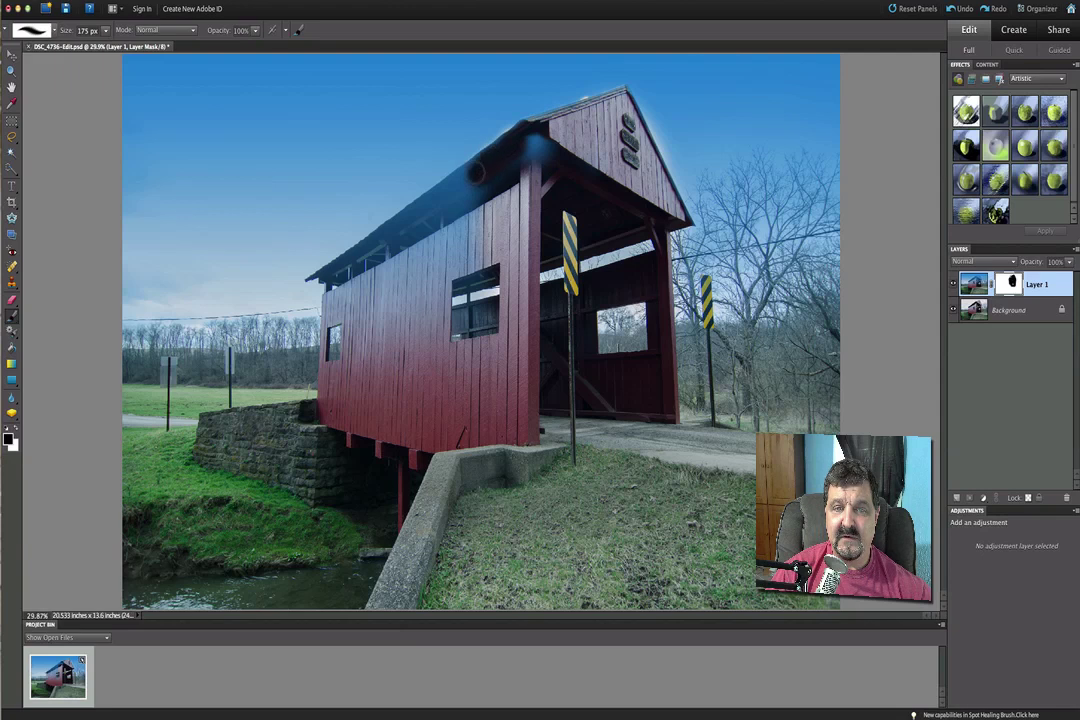
{"action": "mouse_move", "coordinate": [472, 172]}
{"action": "left_mouse_down"}
{"action": "mouse_move", "coordinate": [506, 145]}
{"action": "mouse_move", "coordinate": [405, 228]}
{"action": "left_mouse_up"}
{"action": "mouse_move", "coordinate": [345, 193]}
{"action": "left_mouse_down"}
{"action": "mouse_move", "coordinate": [278, 232]}
{"action": "mouse_move", "coordinate": [385, 185]}
{"action": "mouse_move", "coordinate": [458, 122]}
{"action": "mouse_move", "coordinate": [440, 163]}
{"action": "mouse_move", "coordinate": [390, 200]}
{"action": "left_mouse_up"}
{"action": "mouse_move", "coordinate": [438, 245]}
{"action": "left_mouse_down"}
{"action": "mouse_move", "coordinate": [355, 215]}
{"action": "mouse_move", "coordinate": [280, 263]}
{"action": "mouse_move", "coordinate": [362, 241]}
{"action": "left_mouse_up"}
{"action": "key", "text": "bracketright"}
{"action": "key", "text": "bracketright"}
{"action": "key", "text": "bracketright"}
{"action": "key", "text": "bracketright"}
{"action": "key", "text": "bracketright"}
{"action": "key", "text": "bracketright"}
{"action": "key", "text": "bracketright"}
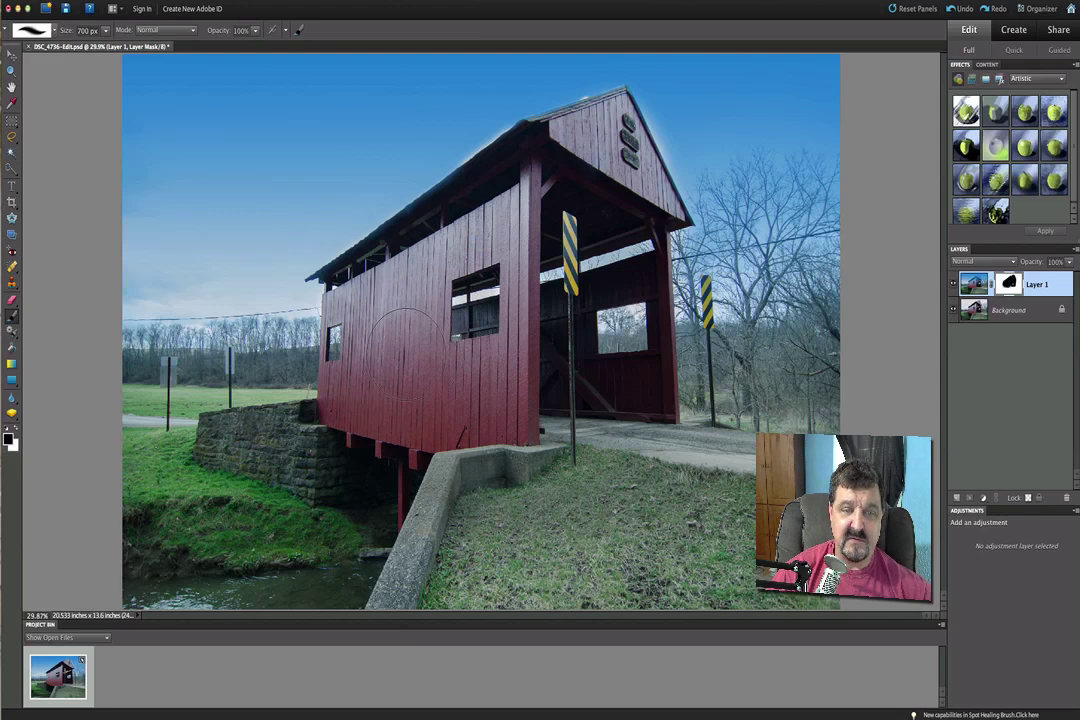
{"action": "key", "text": "bracketleft"}
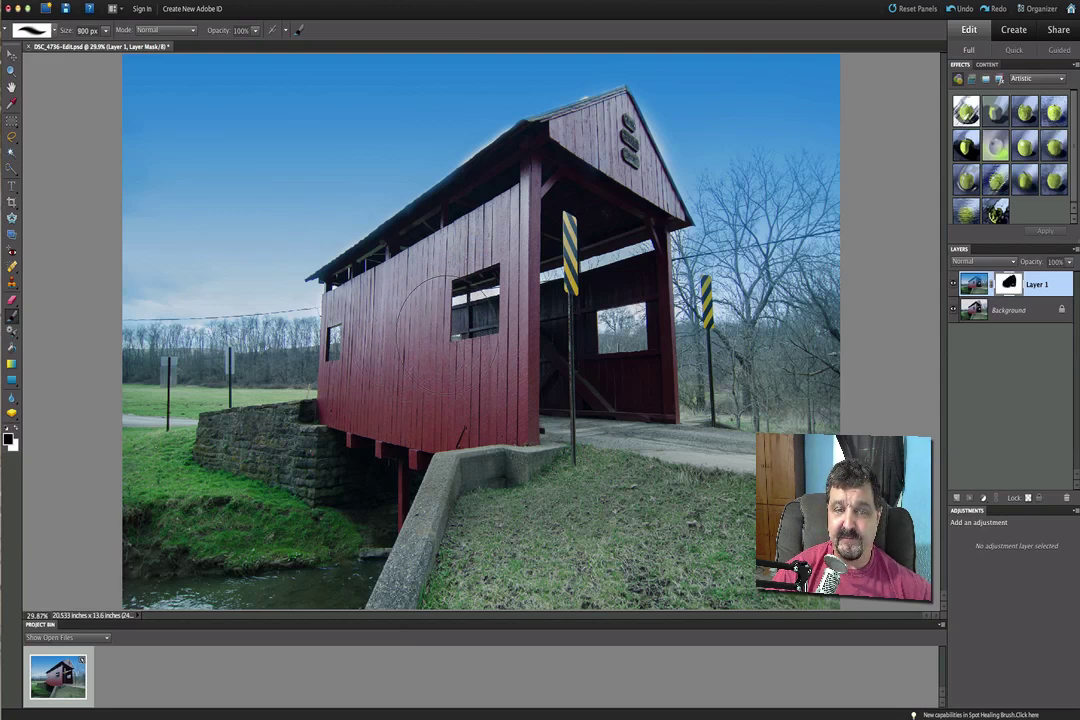
{"action": "key", "text": "bracketright"}
{"action": "key", "text": "bracketright"}
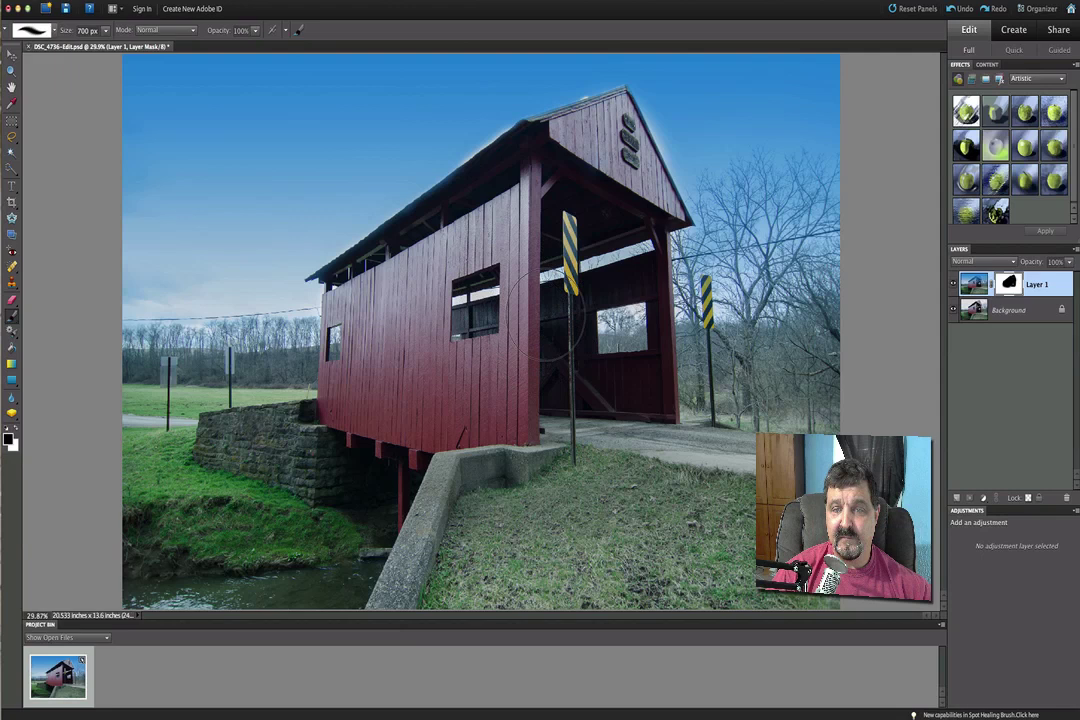
{"action": "key", "text": "bracketleft"}
{"action": "key", "text": "bracketleft"}
{"action": "key", "text": "bracketleft"}
{"action": "key", "text": "bracketleft"}
{"action": "key", "text": "bracketleft"}
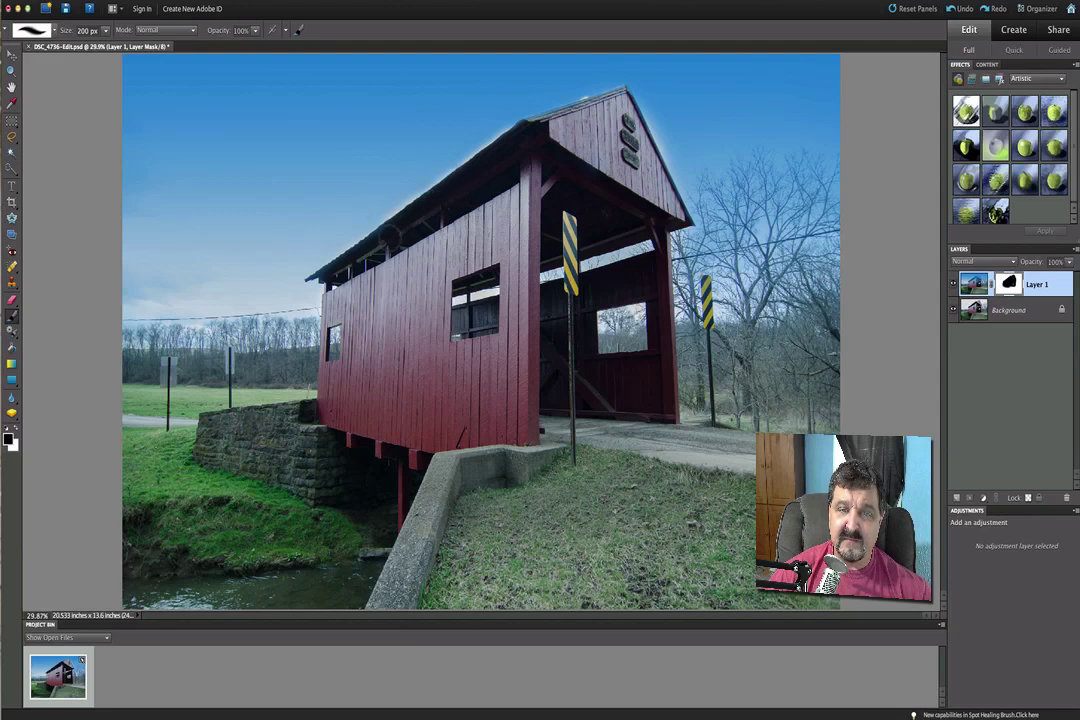
{"action": "left_click", "coordinate": [16, 428]}
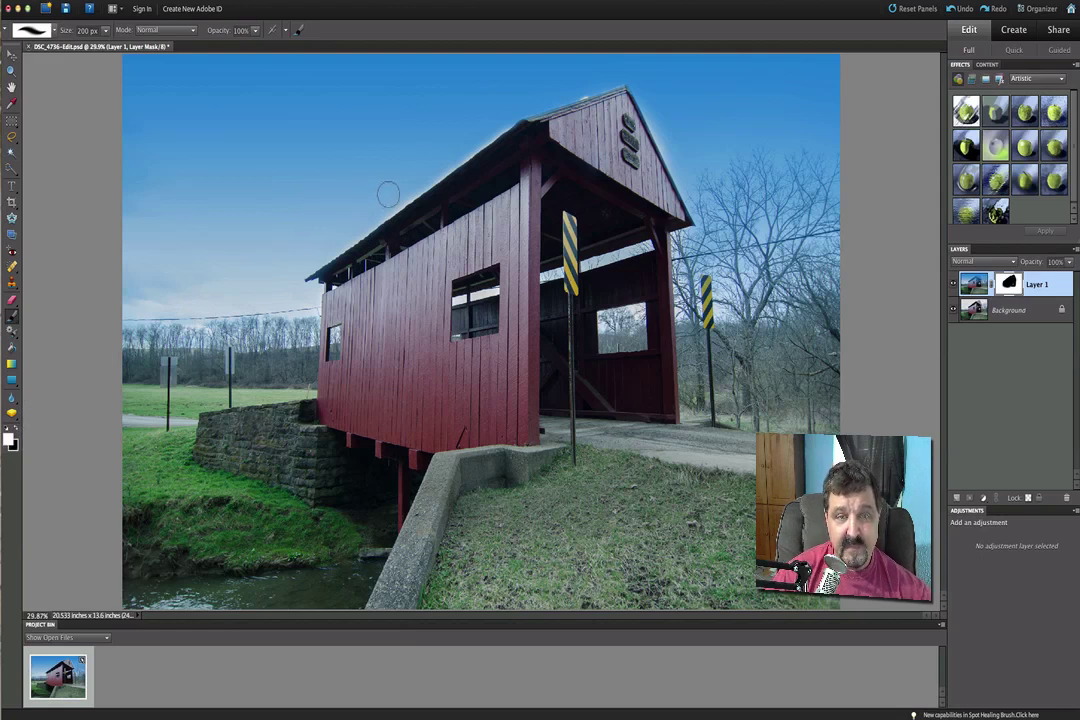
{"action": "key", "text": "bracketleft"}
{"action": "key", "text": "bracketleft"}
{"action": "key", "text": "bracketleft"}
{"action": "key", "text": "bracketleft"}
{"action": "key", "text": "bracketleft"}
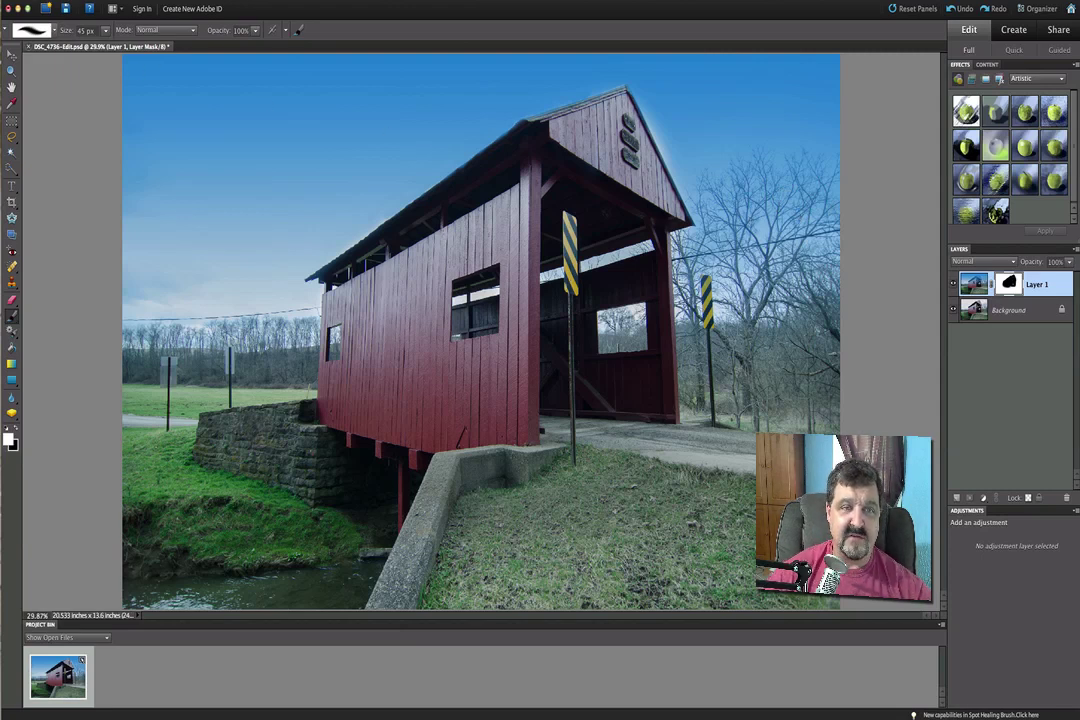
Paint black at 20% brush opacity over the right-hand trees and upper-right sky
{"action": "left_click", "coordinate": [16, 428]}
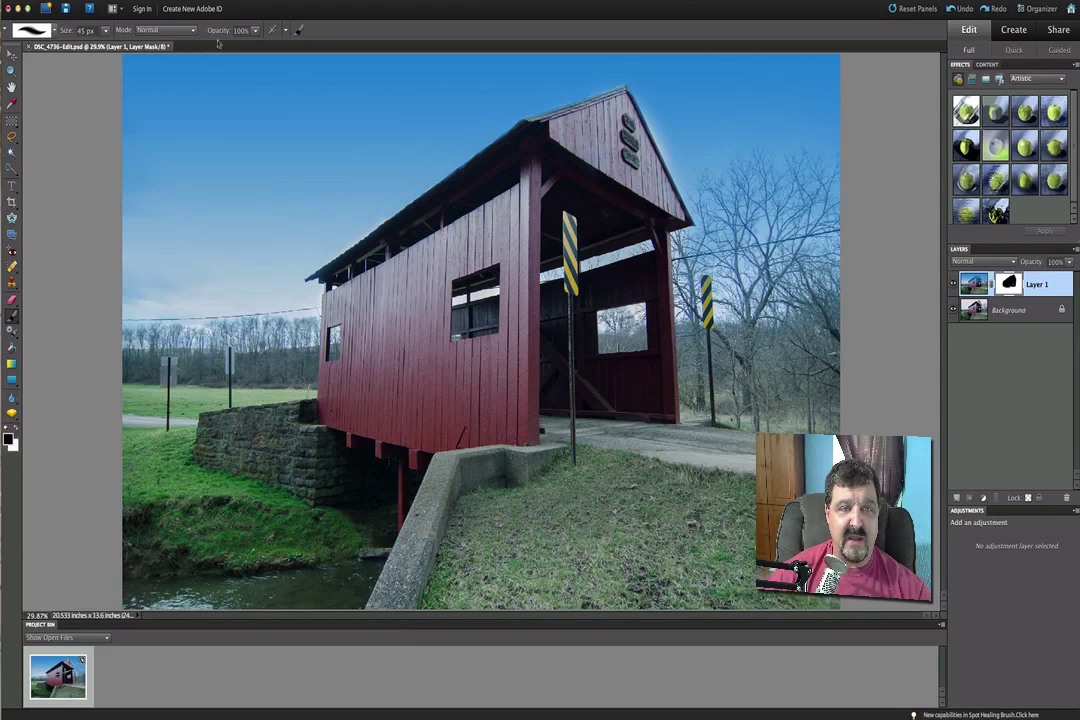
{"action": "left_click", "coordinate": [218, 33]}
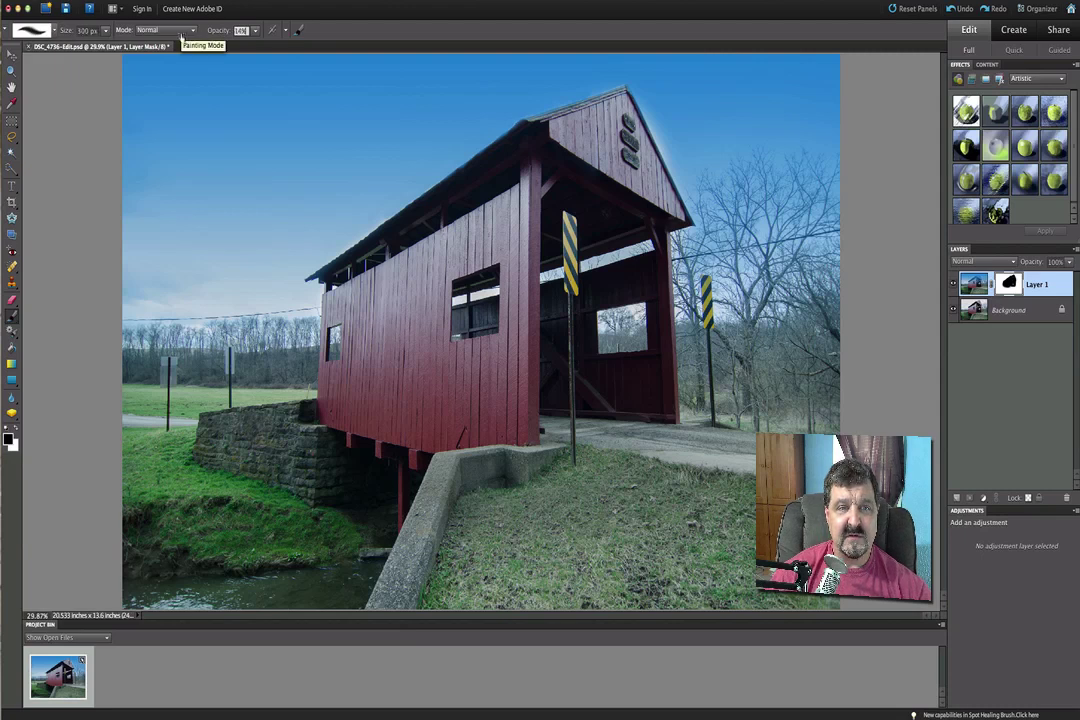
{"action": "key", "text": "Return"}
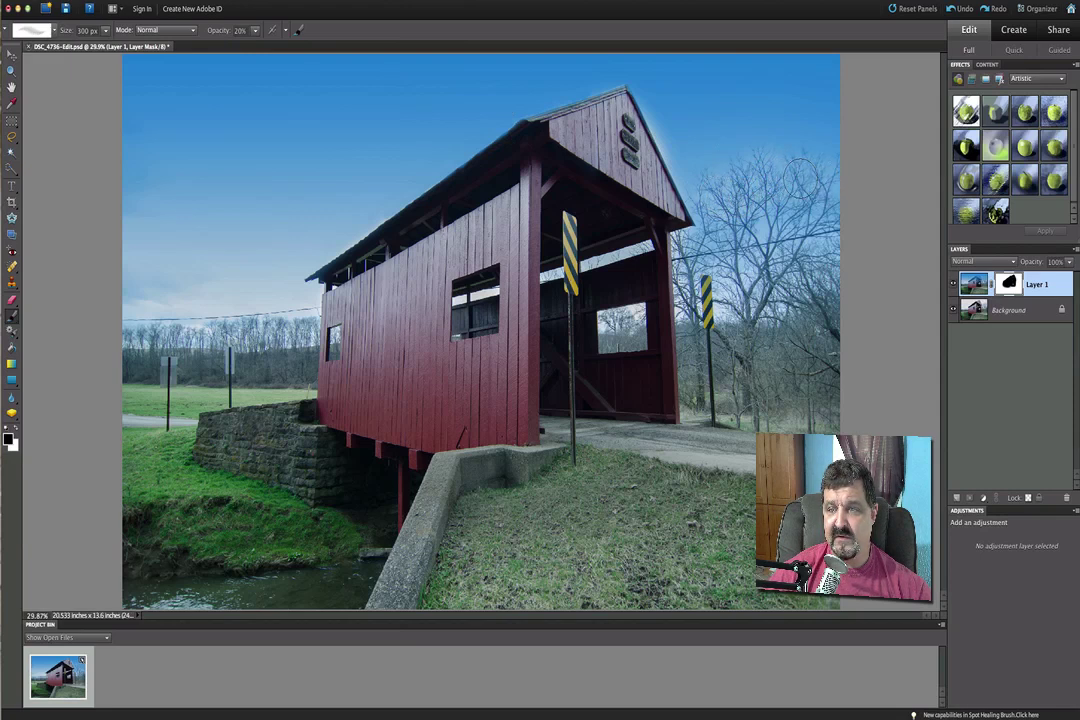
{"action": "mouse_move", "coordinate": [685, 190]}
{"action": "left_mouse_down"}
{"action": "mouse_move", "coordinate": [662, 190]}
{"action": "mouse_move", "coordinate": [672, 212]}
{"action": "left_mouse_up"}
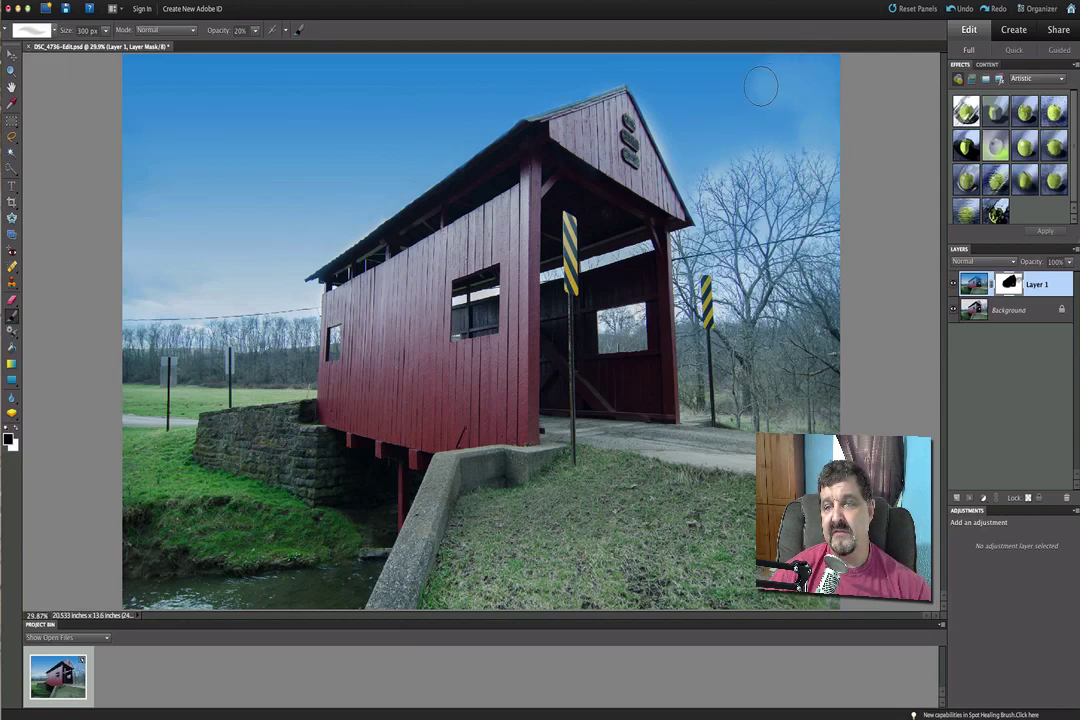
{"action": "mouse_move", "coordinate": [748, 78]}
{"action": "left_mouse_down"}
{"action": "mouse_move", "coordinate": [777, 145]}
{"action": "mouse_move", "coordinate": [794, 116]}
{"action": "mouse_move", "coordinate": [725, 99]}
{"action": "mouse_move", "coordinate": [718, 69]}
{"action": "mouse_move", "coordinate": [760, 72]}
{"action": "left_mouse_up"}
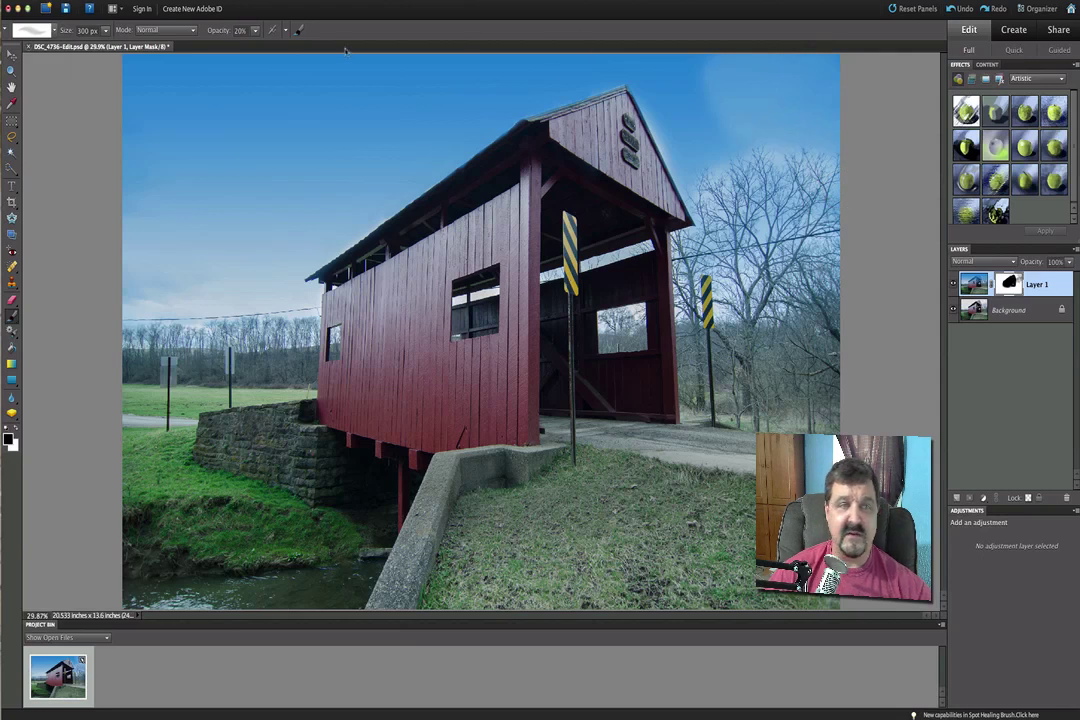
{"action": "left_click", "coordinate": [100, 1]}
{"action": "left_click", "coordinate": [100, 1]}
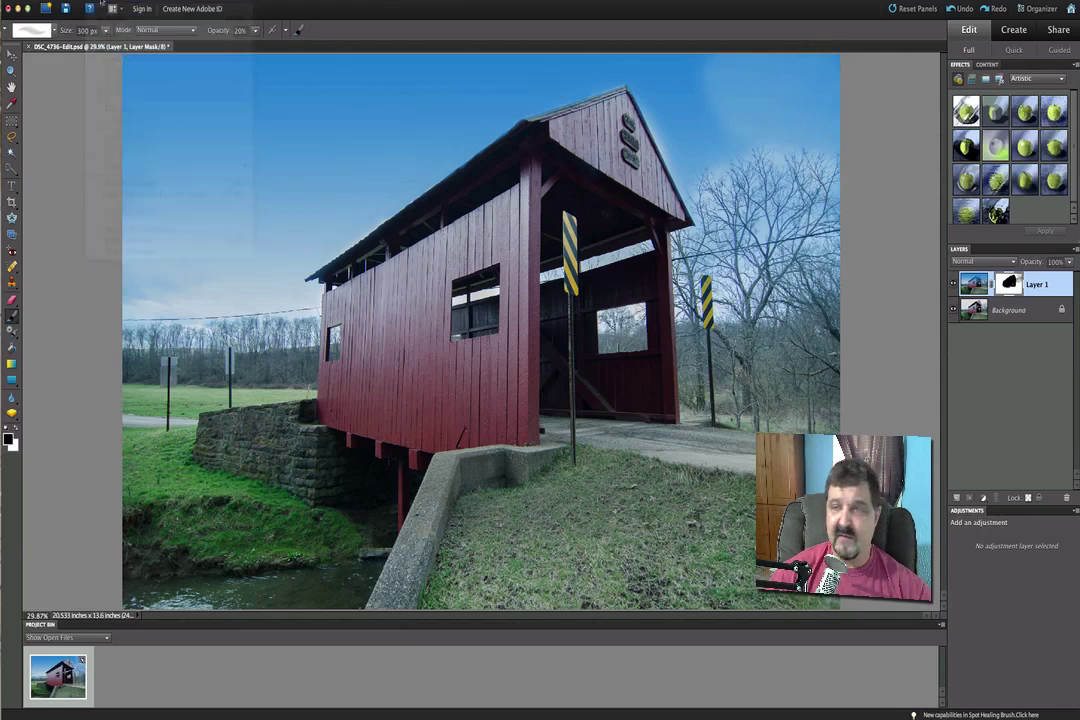